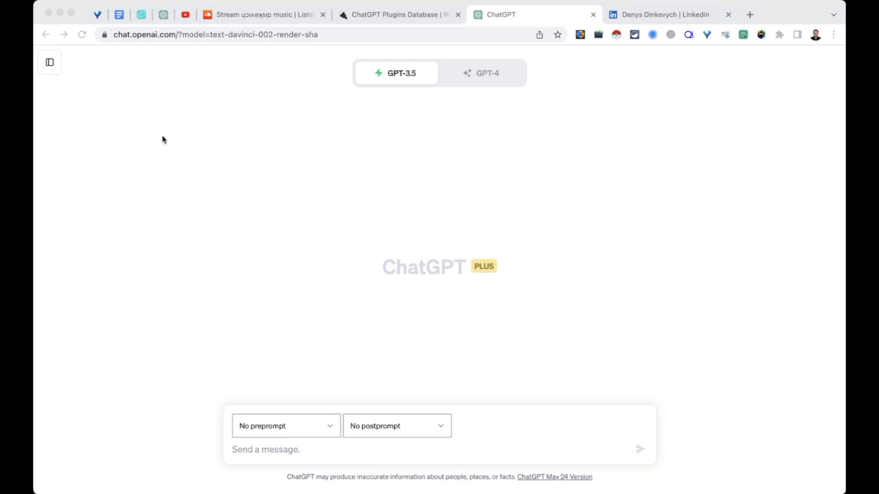
- Confirm in Settings > Beta features that Browse with Bing and Plugins are on, then close Settings
click(54, 66)
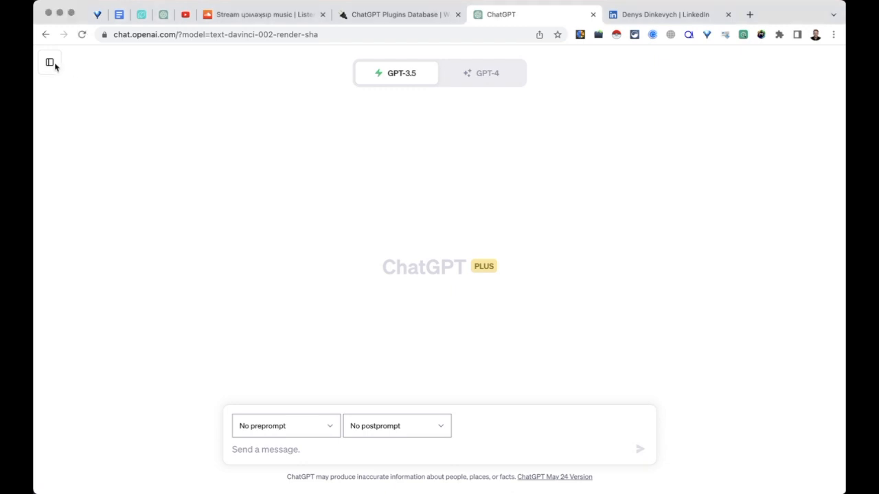
click(49, 64)
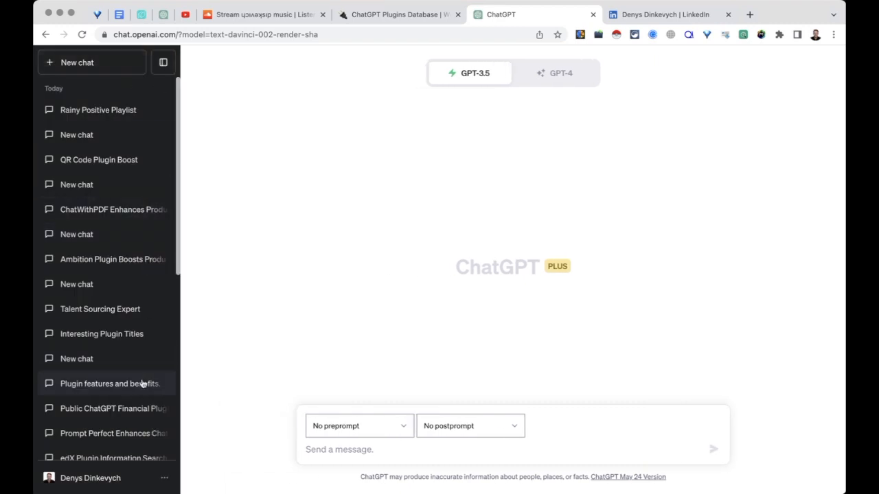
click(135, 478)
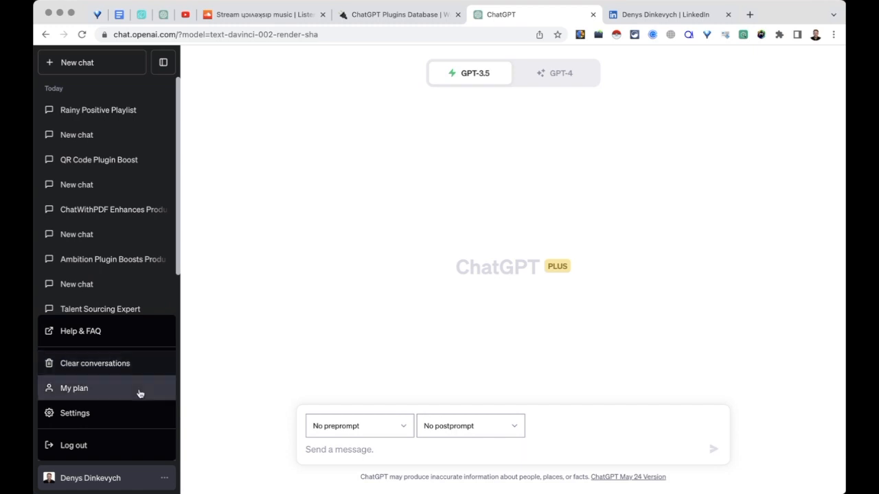
click(129, 413)
click(299, 227)
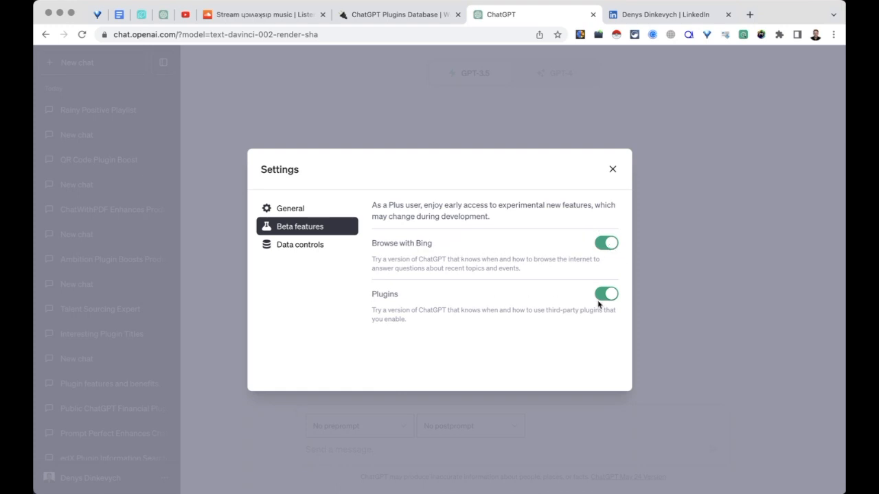
click(613, 169)
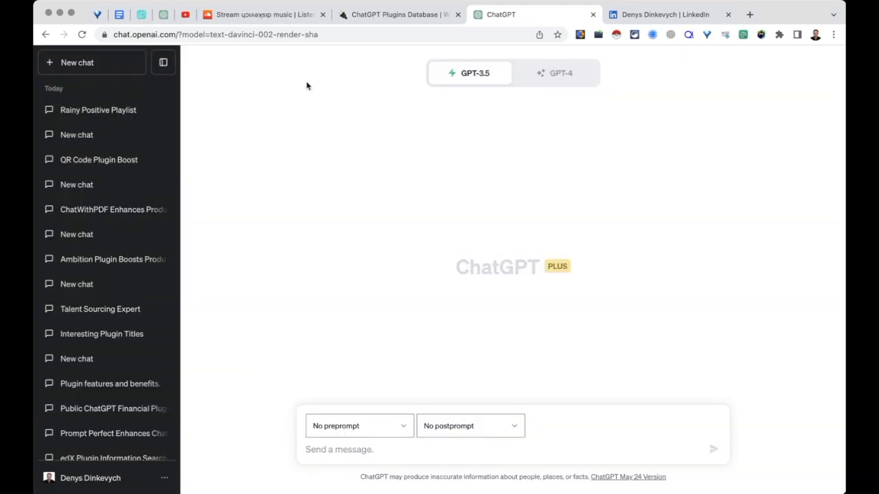
- Hide the chat history and switch the model to GPT-4 with Plugins
click(162, 62)
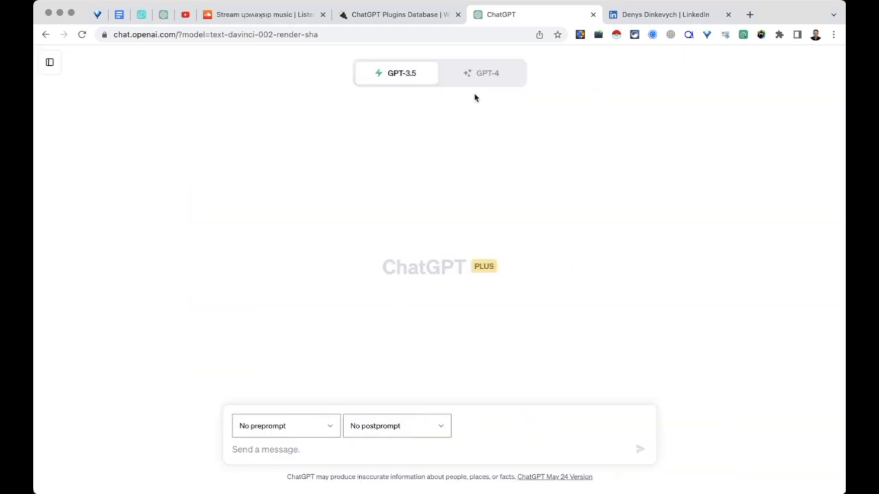
click(484, 74)
mouse_move(490, 173)
click(486, 243)
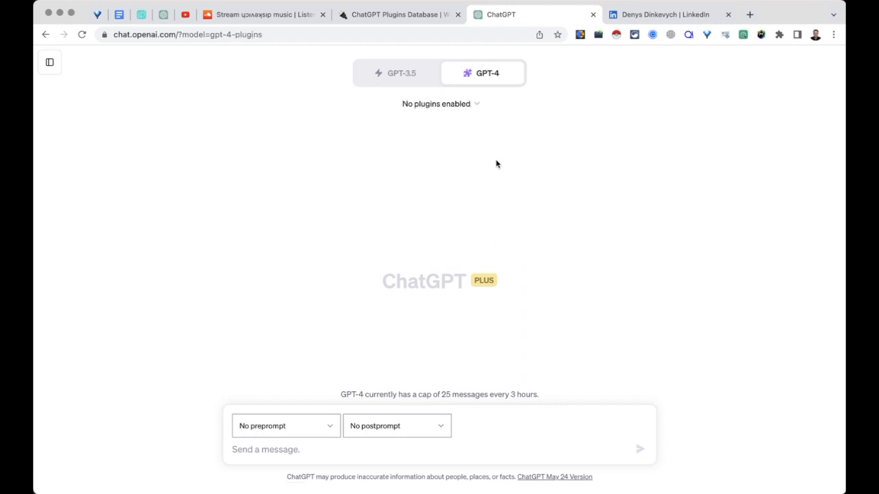
- Enable the Create a QR code plugin in the plugin dropdown
click(477, 108)
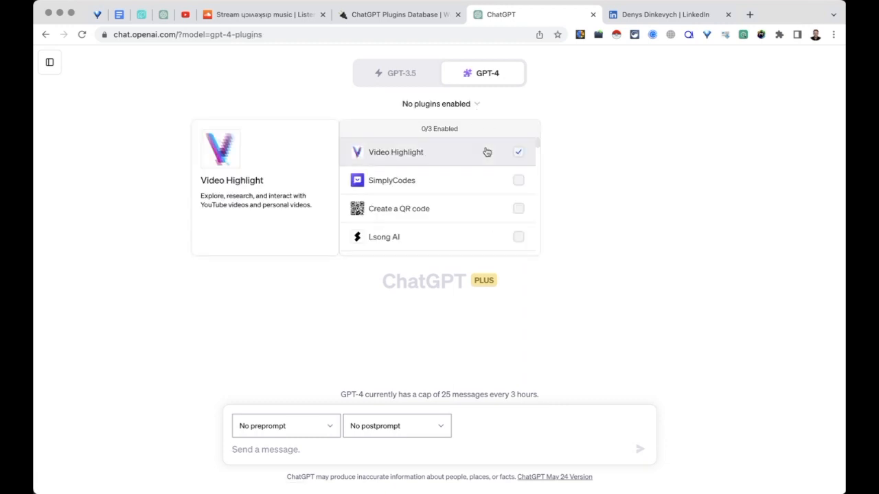
scroll(487, 171, down, 1)
mouse_move(485, 190)
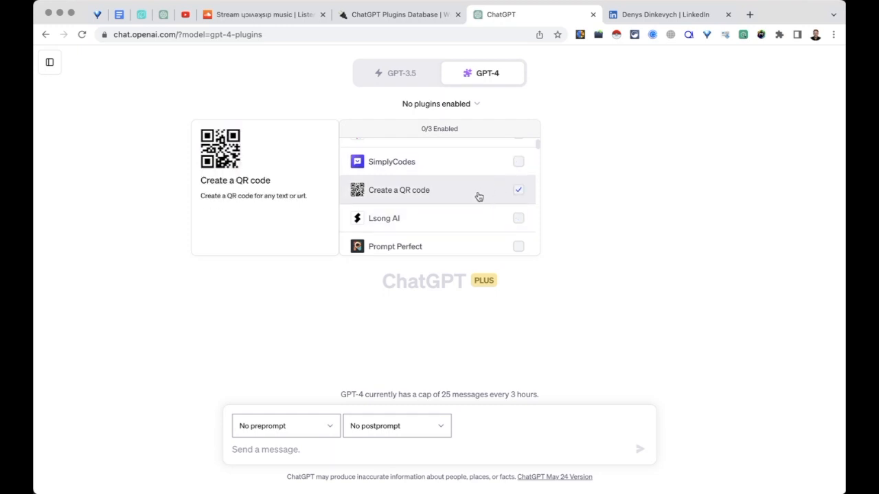
click(518, 189)
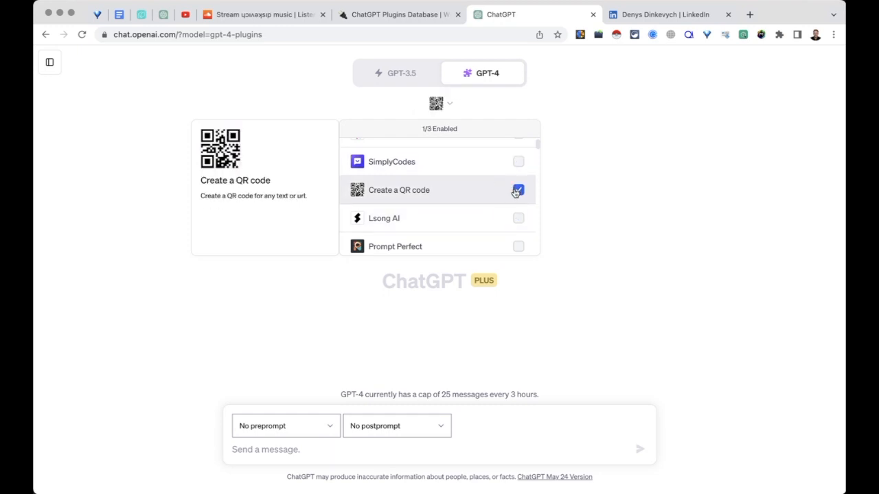
click(575, 144)
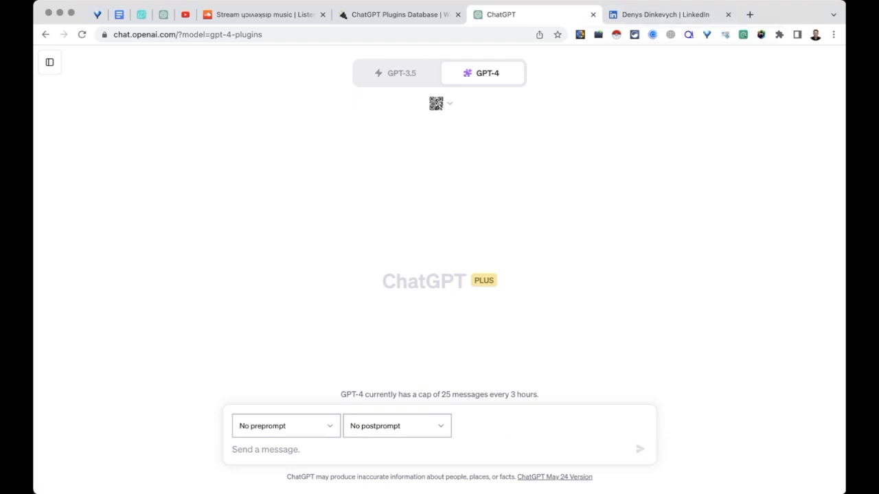
- Paste the saved plugin-question prompt from the clipboard history into the message box and review it
key(super+shift+c)
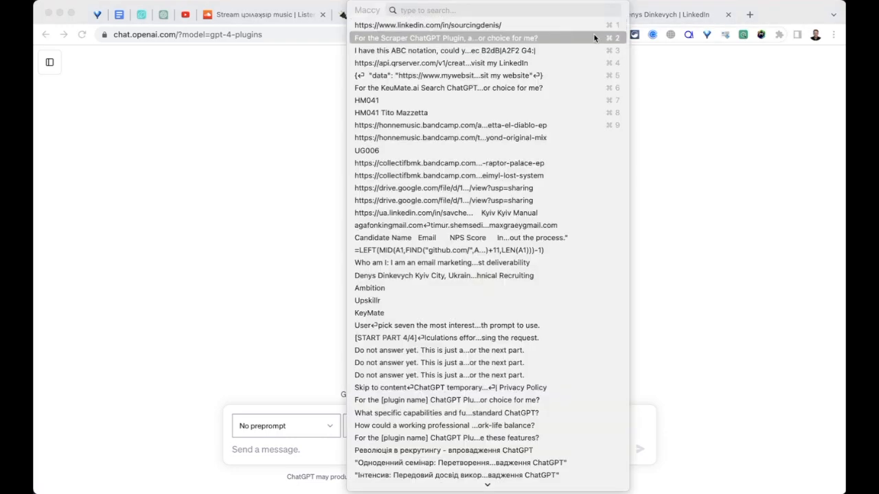
click(593, 37)
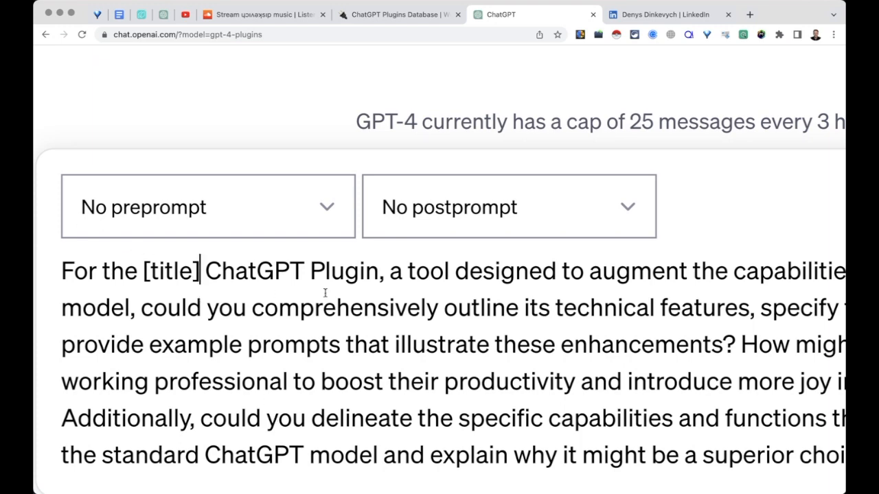
scroll(286, 304, right, 3)
scroll(285, 304, right, 1)
scroll(285, 305, down, 1)
scroll(286, 304, right, 1)
scroll(285, 304, down, 2)
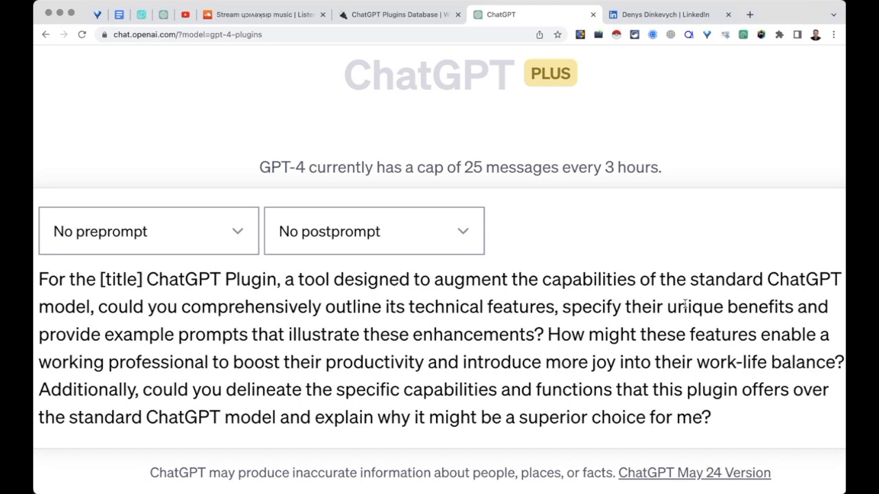
scroll(626, 195, down, 5)
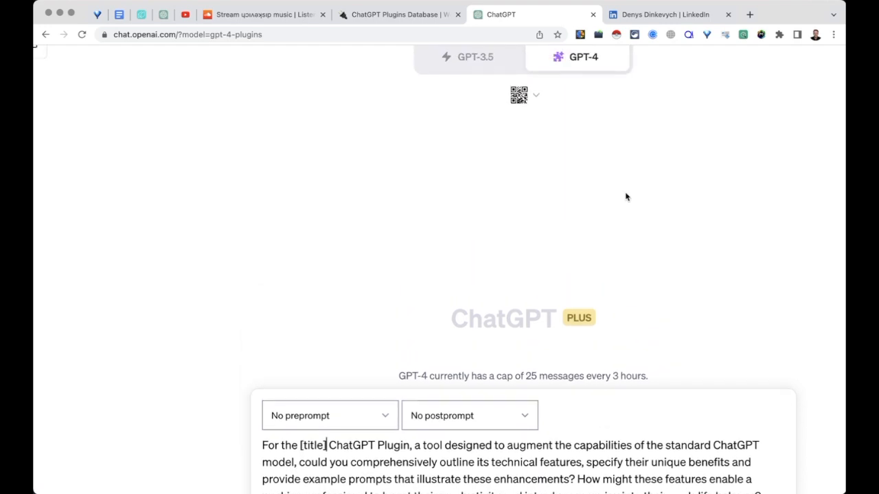
scroll(626, 197, up, 1)
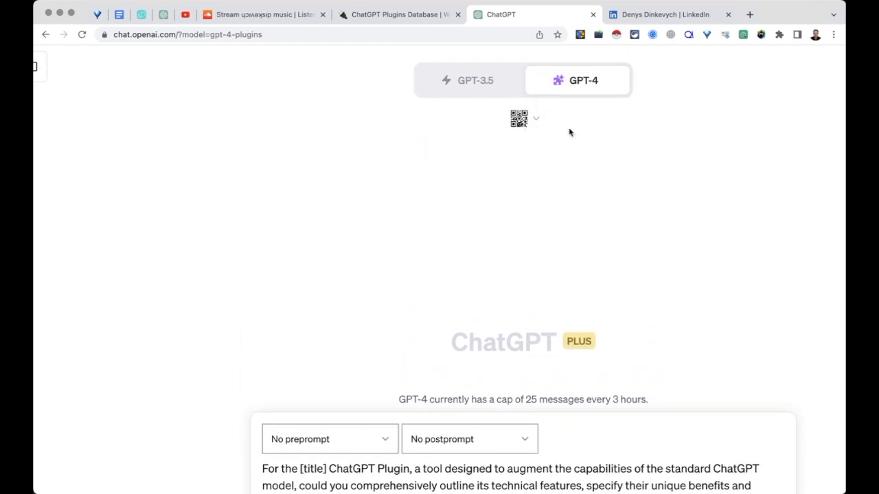
scroll(569, 132, down, 3)
scroll(553, 188, up, 3)
- Check the enabled plugins, then replace the [title] placeholder with Create a QR Code
click(541, 106)
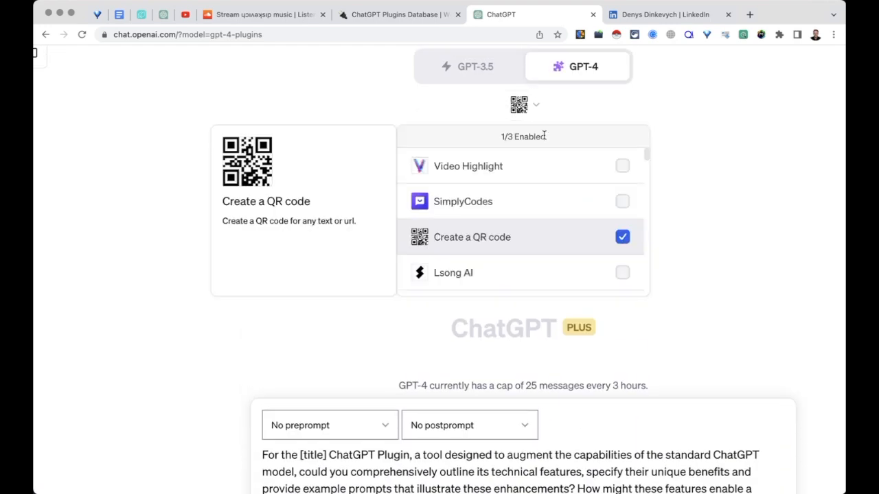
click(489, 322)
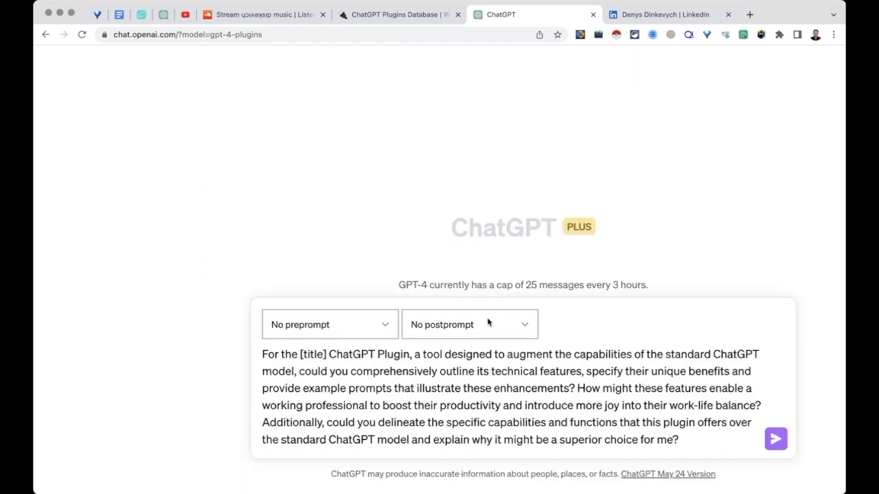
drag(327, 355, 304, 355)
key(super+v)
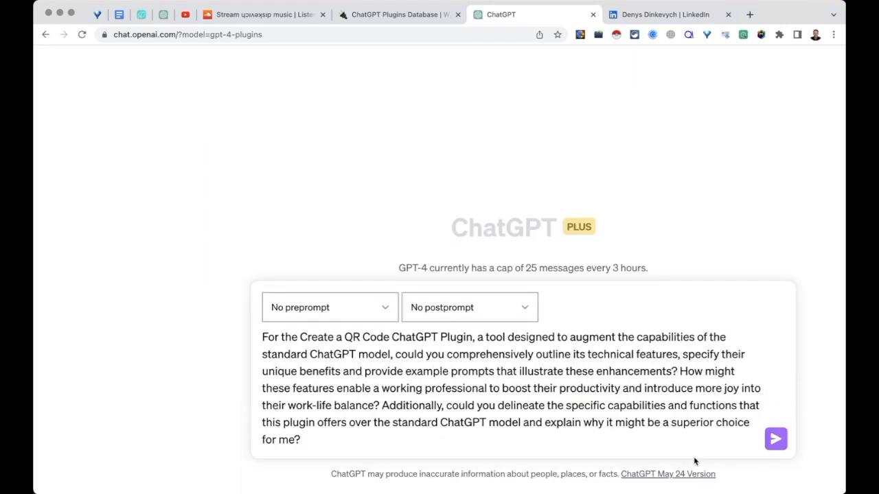
- Send the prompt and read GPT-4's answer on Data Encoding, Size Specification, and Alt Text and Title
click(776, 440)
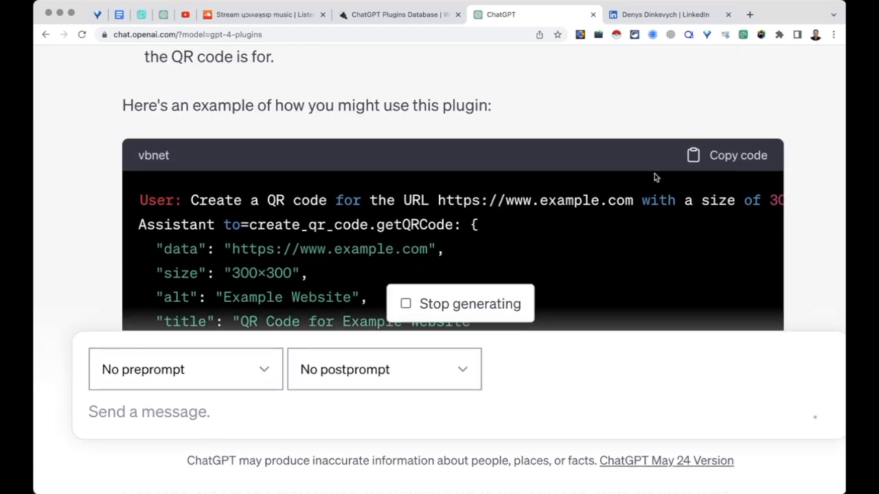
scroll(684, 208, right, 1)
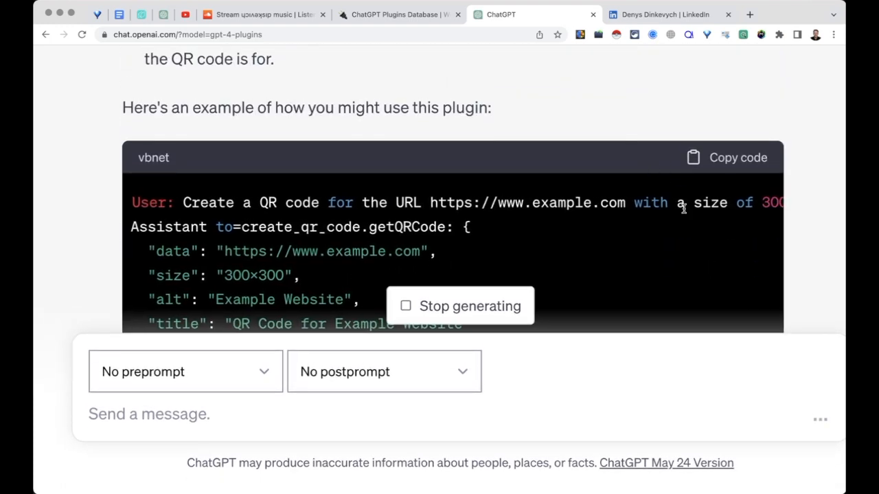
scroll(553, 195, down, 2)
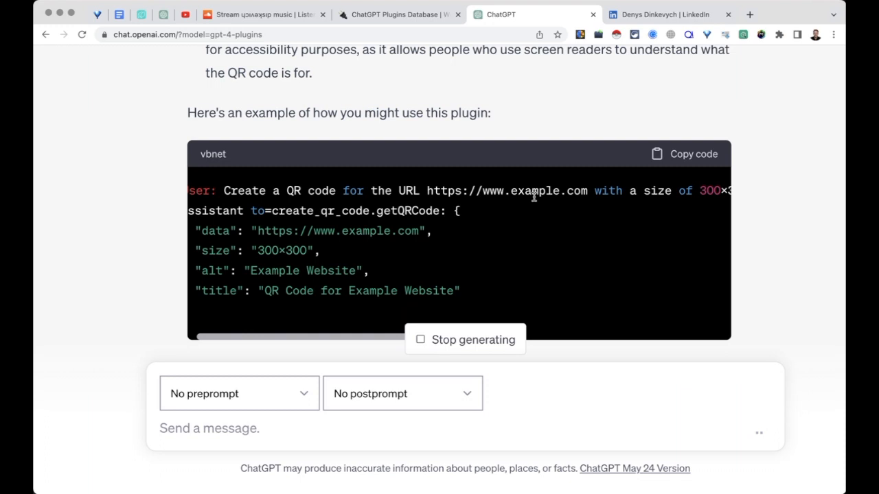
- Copy the reply's example QR request into the message box and swap in the LinkedIn profile URL
drag(216, 191, 770, 204)
key(super+c)
click(248, 427)
key(super+v)
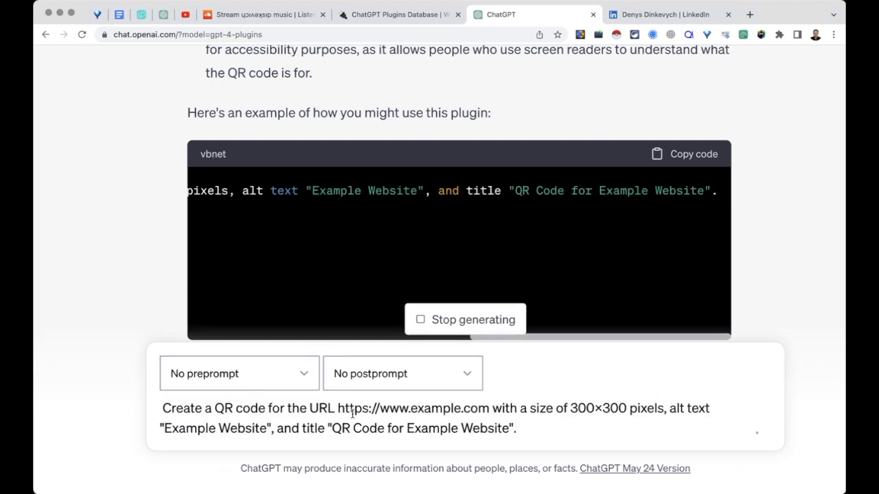
drag(338, 409, 489, 409)
key(super+v)
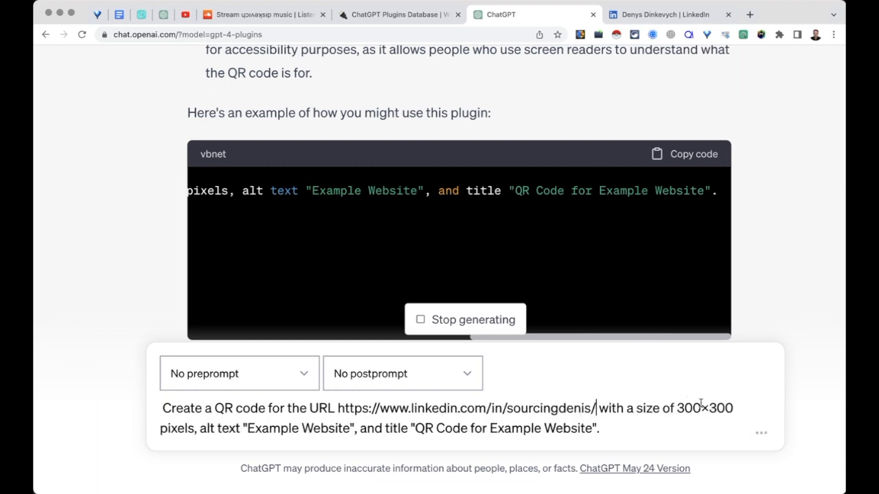
- Set size 200, the profile owner's LinkedIn alt text and title 'QR Code for Linkedin Profile', then send
drag(677, 408, 703, 408)
text(2)
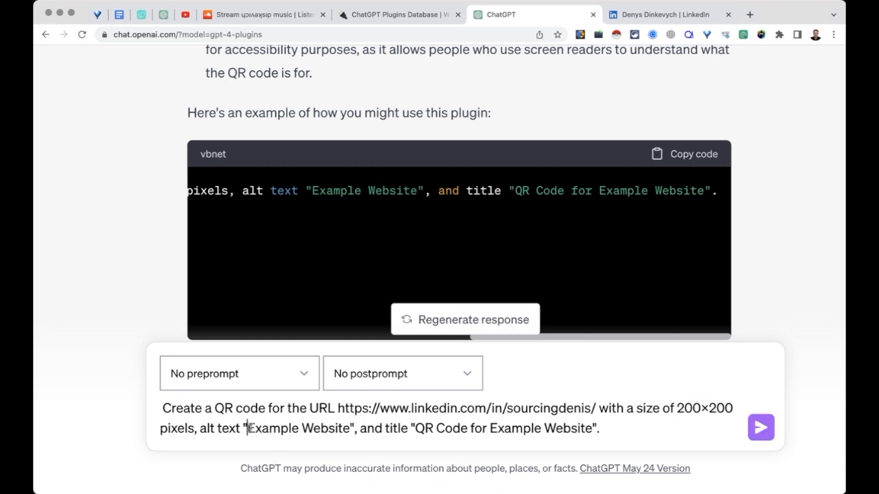
drag(247, 429, 355, 428)
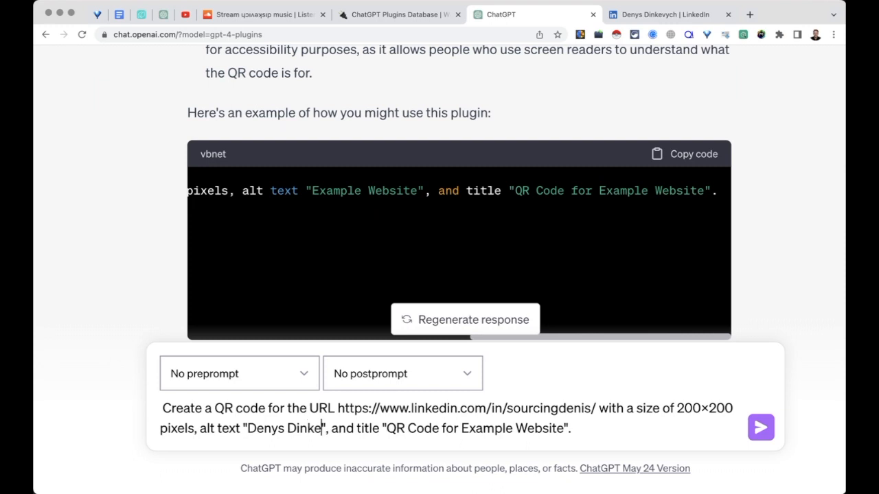
text(dIn profile)
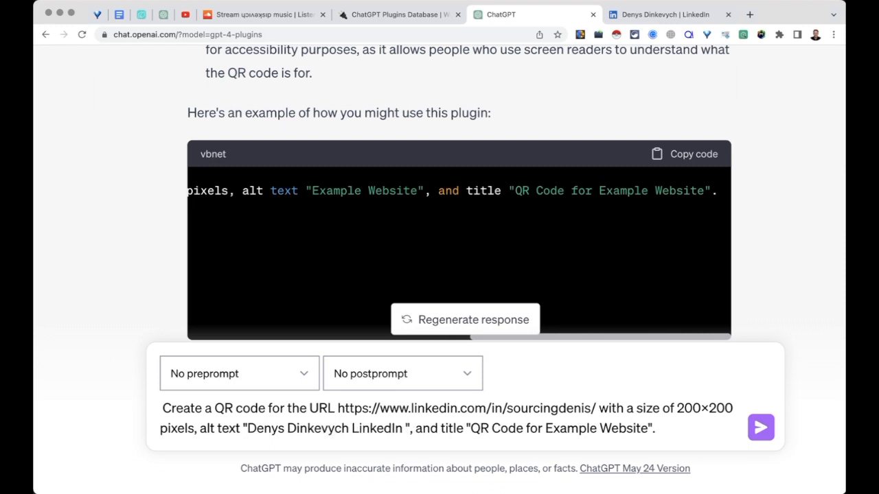
drag(583, 429, 686, 428)
text(Linkedin Profile)
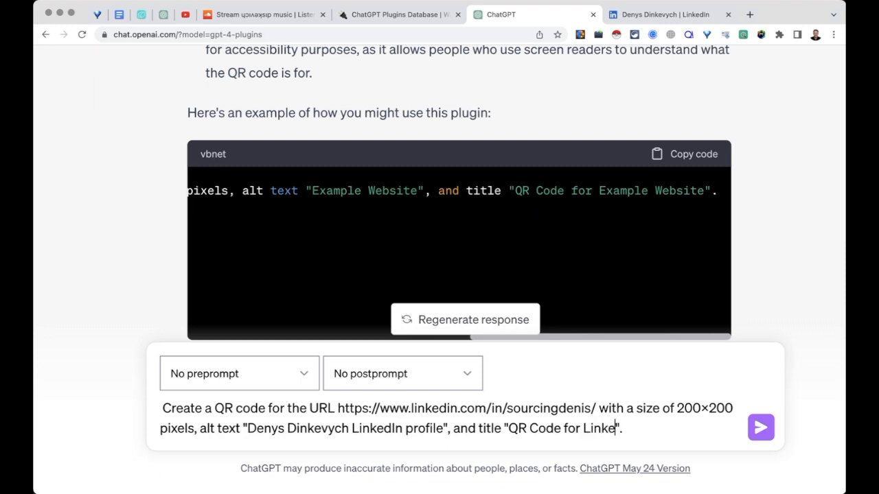
click(757, 427)
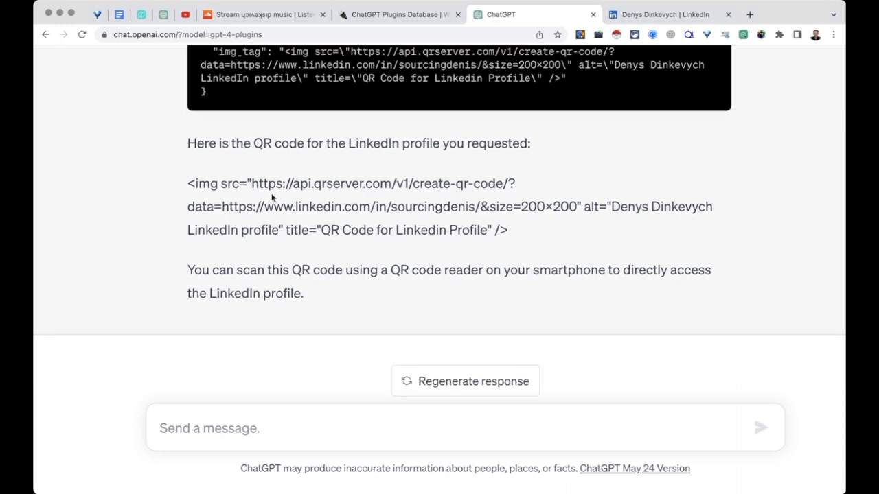
- Open the generated qrserver QR code image URL in a new browser tab
drag(252, 176, 486, 223)
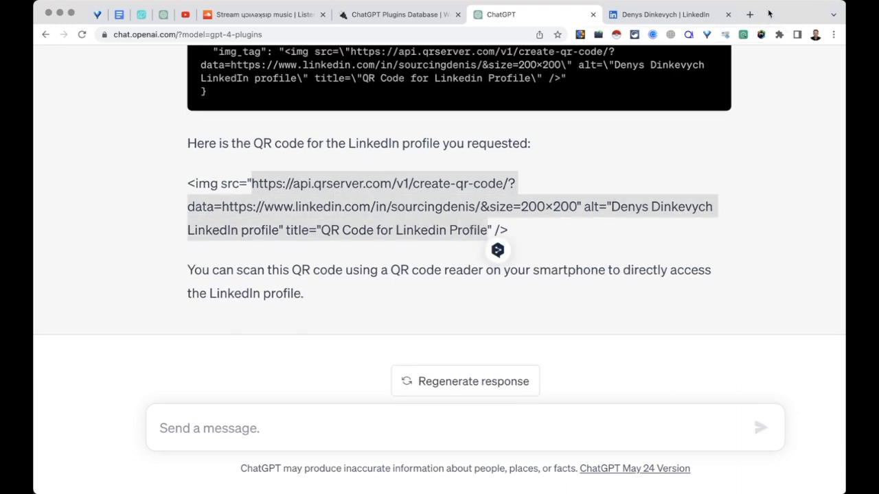
click(749, 14)
key(super+v)
key(Return)
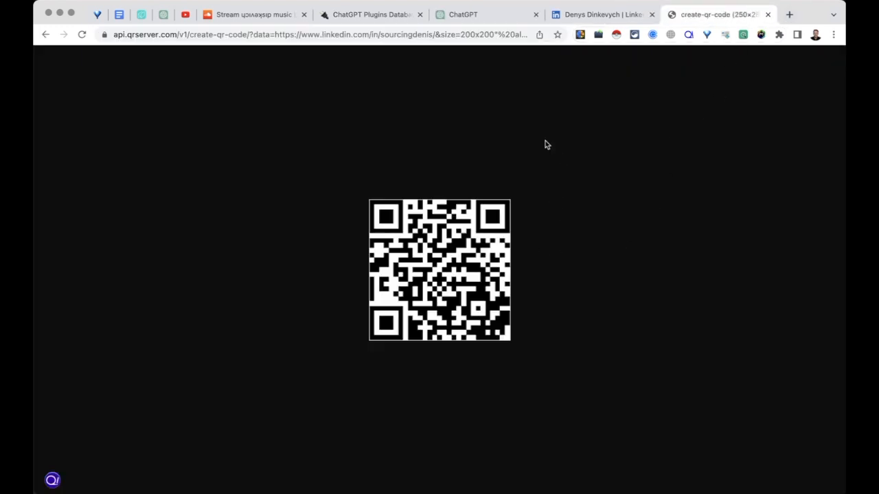
- Go back to the ChatGPT tab and scroll through the Create a QR code request and response
click(481, 14)
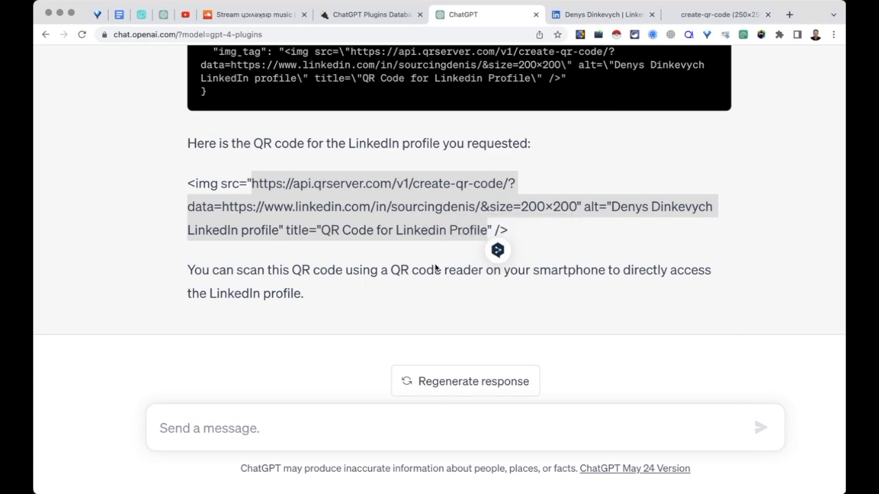
scroll(369, 162, down, 4)
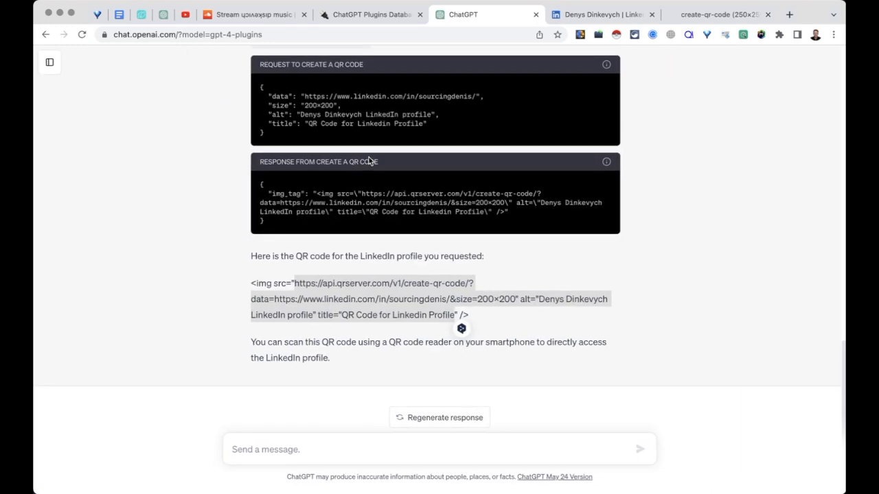
scroll(371, 162, up, 2)
scroll(369, 160, up, 15)
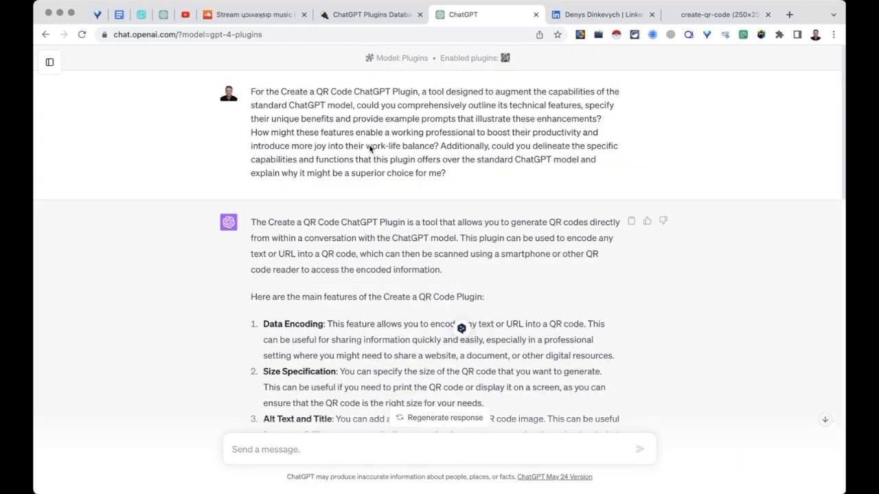
scroll(361, 162, down, 12)
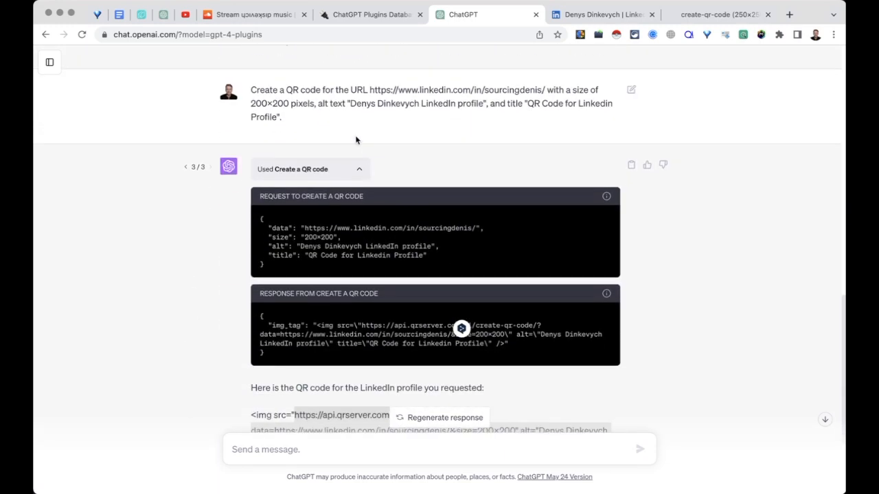
scroll(355, 137, up, 12)
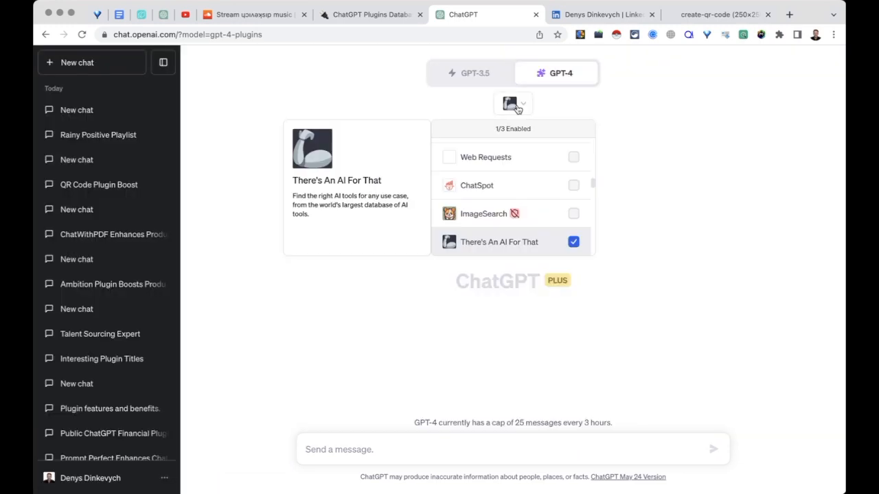
- Ask for tools to analyse candidate resumes and review the ten tools, e.g. CVGrader, Resumecheck, DeepReview
scroll(551, 215, down, 1)
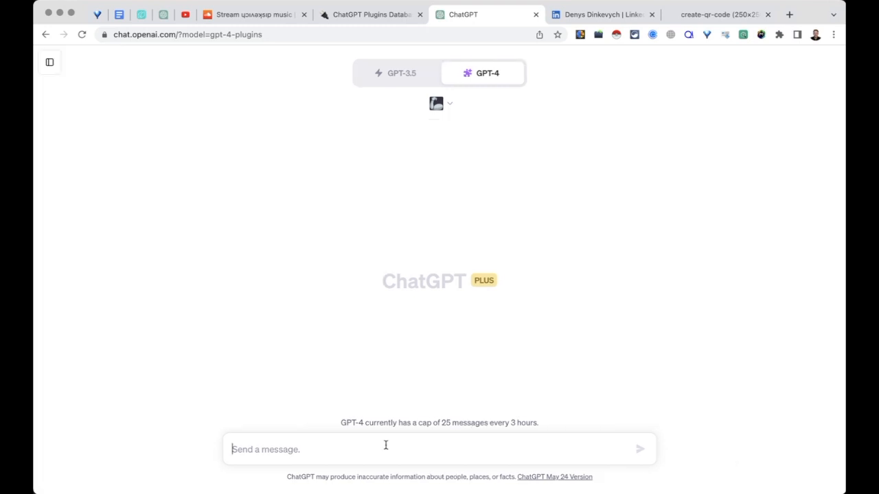
text(I nee)
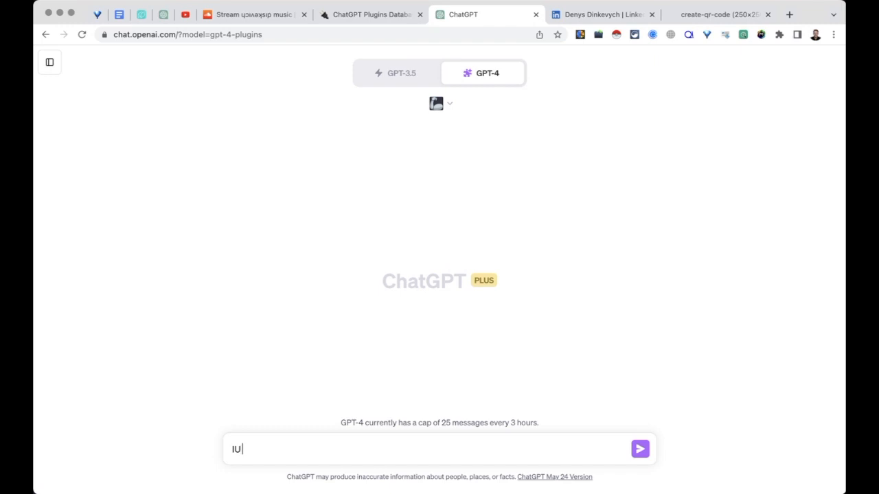
text(d smome tools to ge)
key(BackSpace)
key(BackSpace)
text(analyse candidate resumes)
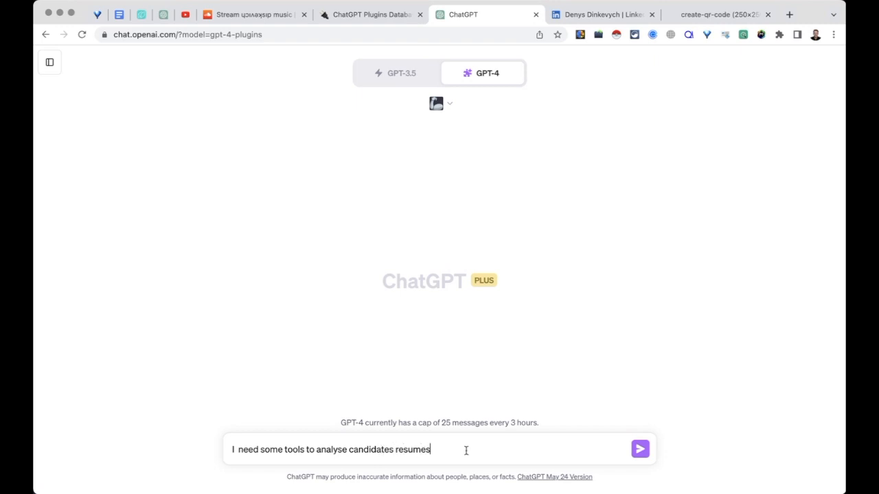
key(Return)
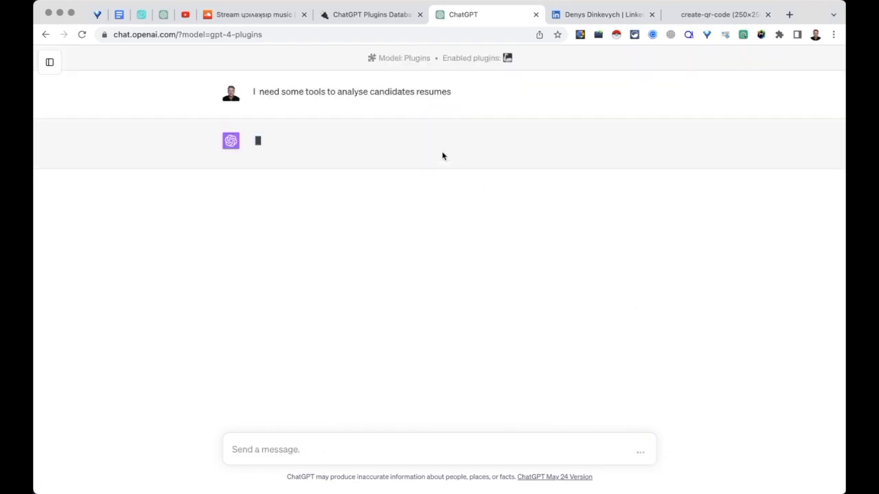
scroll(442, 221, up, 5)
scroll(442, 221, up, 2)
scroll(442, 223, right, 1)
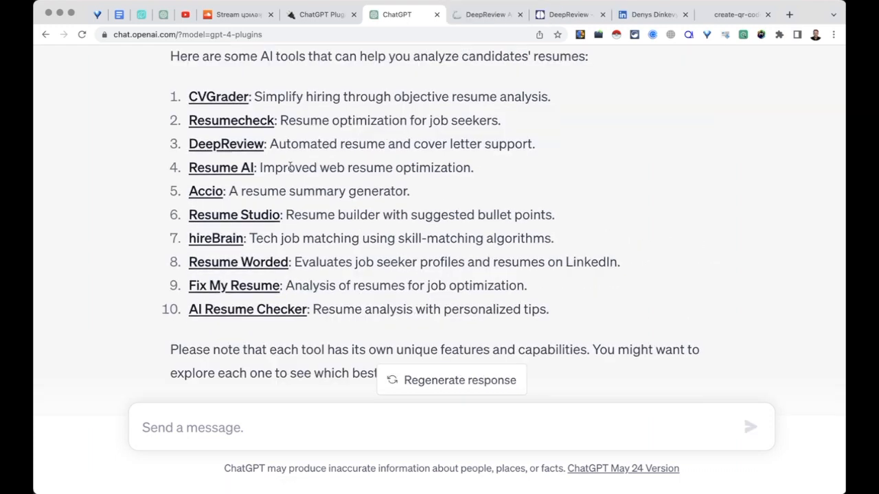
scroll(290, 167, up, 2)
scroll(297, 195, down, 1)
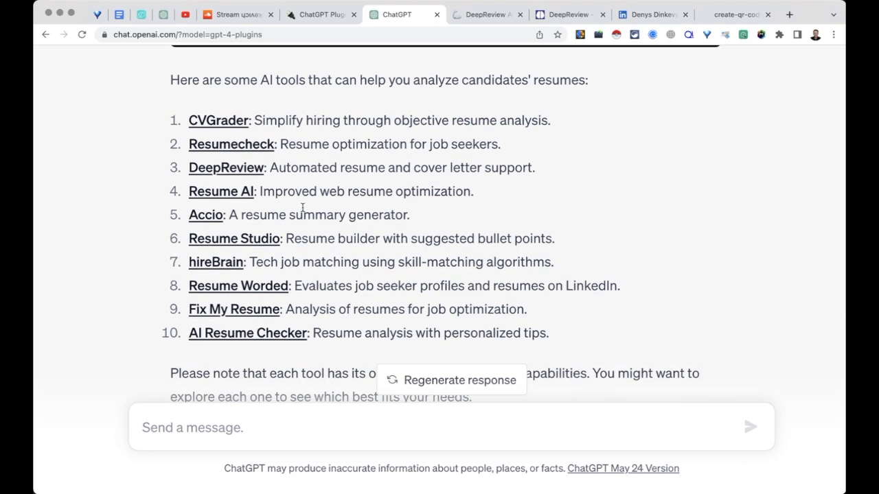
- Open Accio's There's An AI For That listing from the answer and continue to its website
click(212, 217)
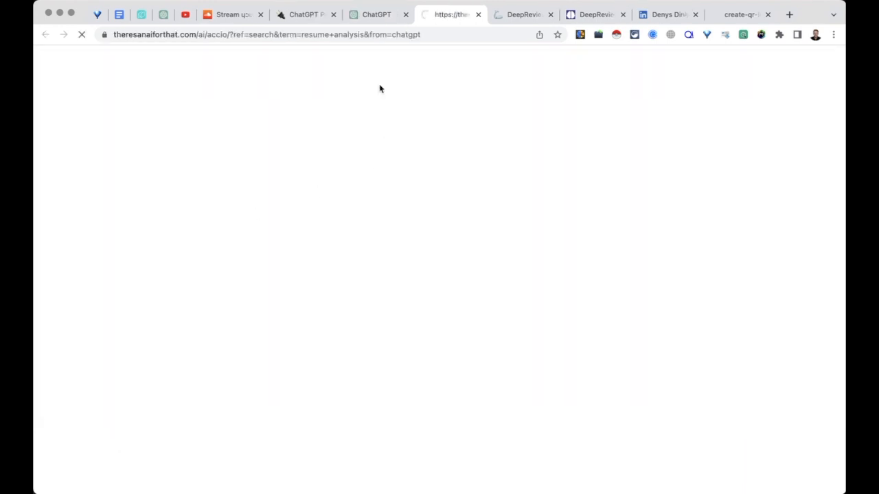
scroll(501, 314, down, 5)
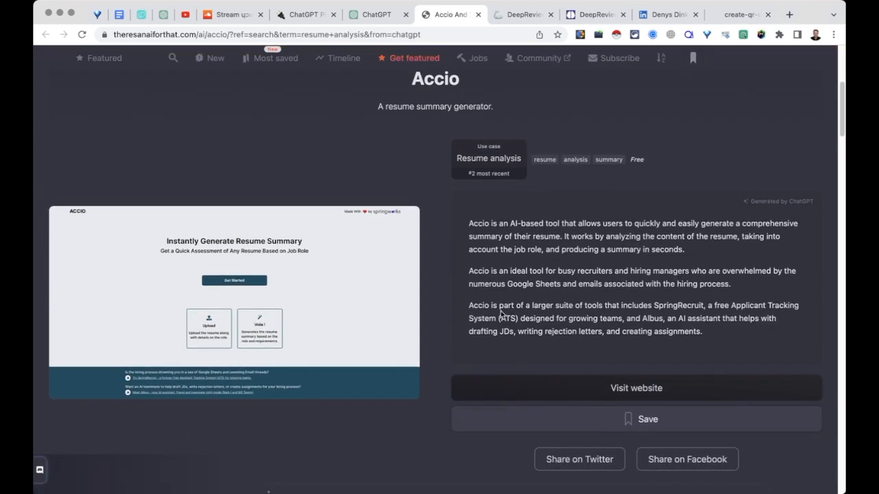
click(547, 386)
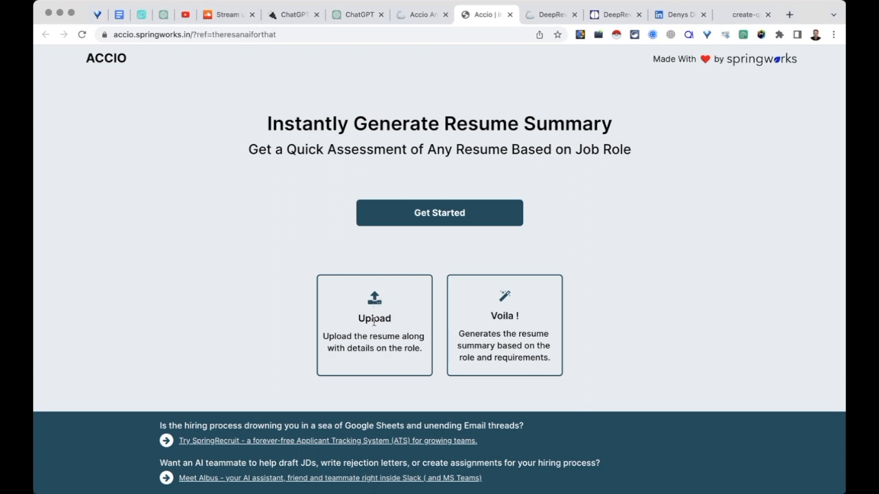
- Start Accio's form and choose the candidate's resume PDF in the file dialog
click(437, 225)
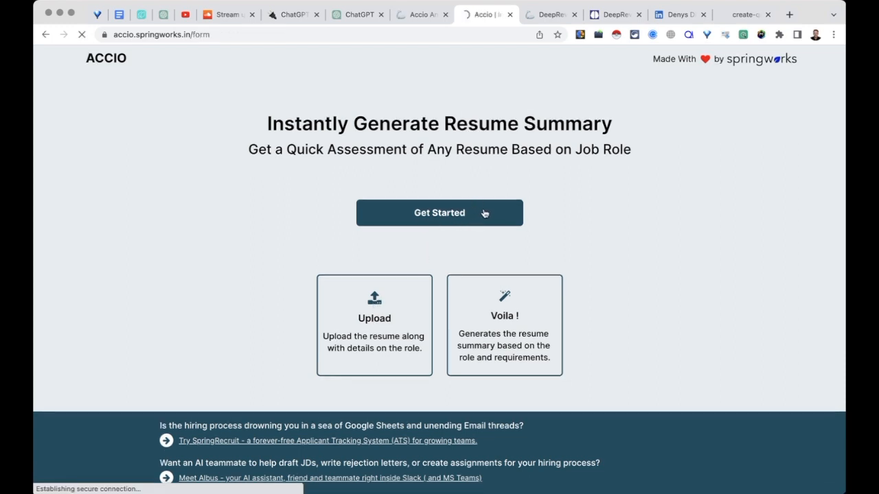
click(598, 138)
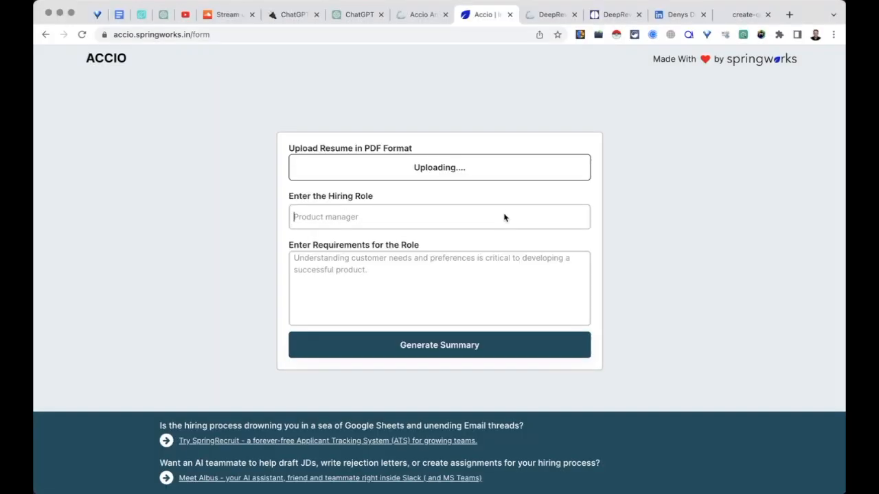
- Enter hiring role Global Talent Sourcer with requirement '4 years of Technical Talent Sourcing Experience'
text(F)
key(BackSpace)
text(Global Talent Sourcer)
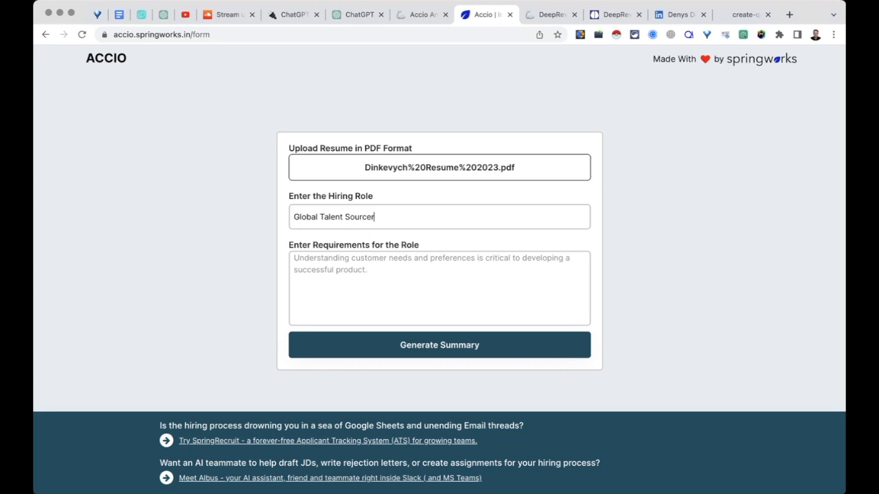
click(517, 277)
text(4 years of Technical Talent Sourcing Experience)
- Generate Accio's resume summary for the Global Talent Sourcer role and scroll through the result
click(459, 353)
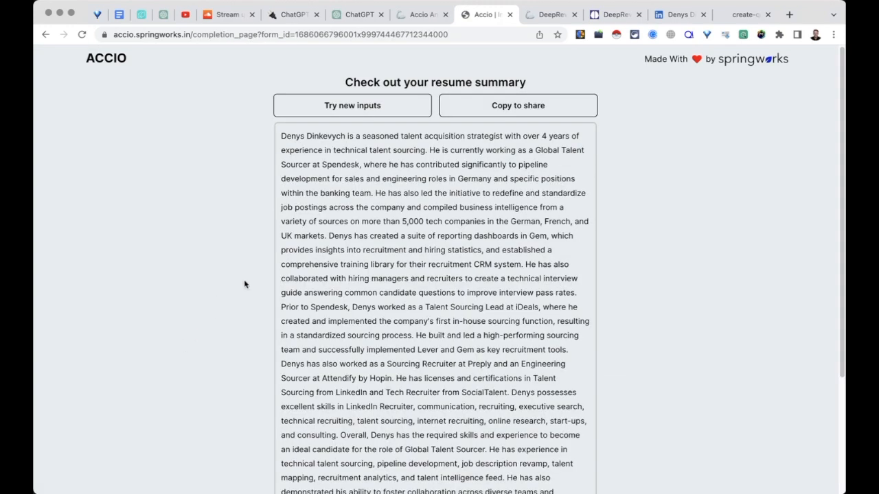
scroll(401, 197, up, 4)
scroll(400, 197, right, 1)
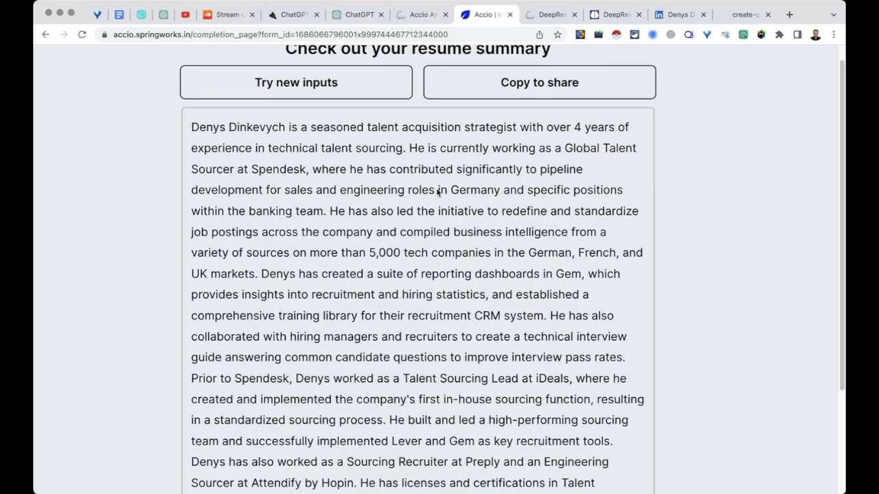
scroll(567, 118, down, 5)
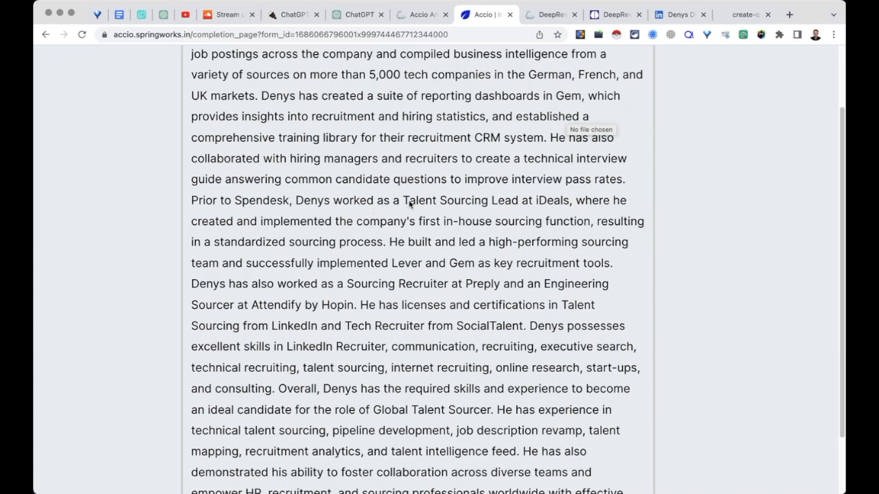
scroll(410, 203, down, 4)
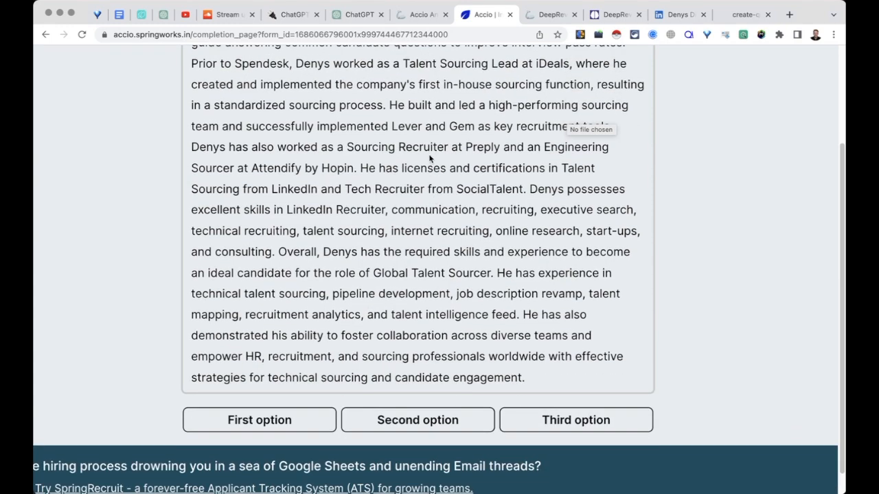
scroll(457, 136, down, 5)
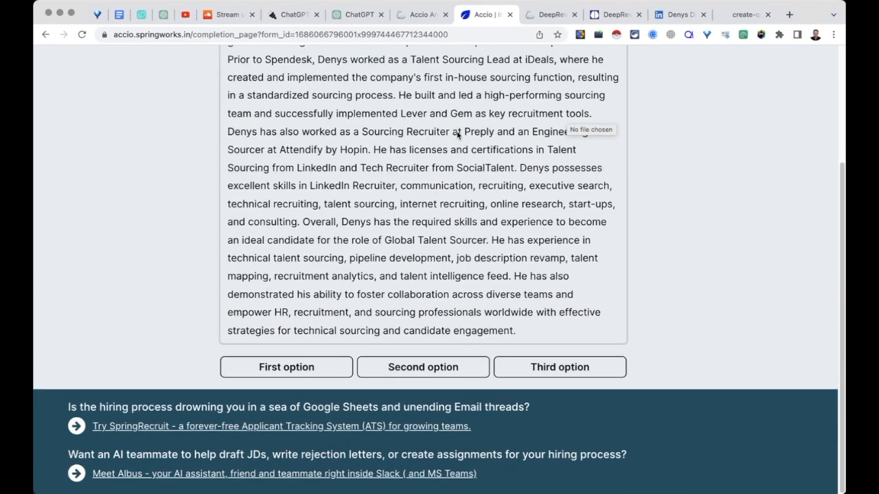
scroll(457, 136, up, 9)
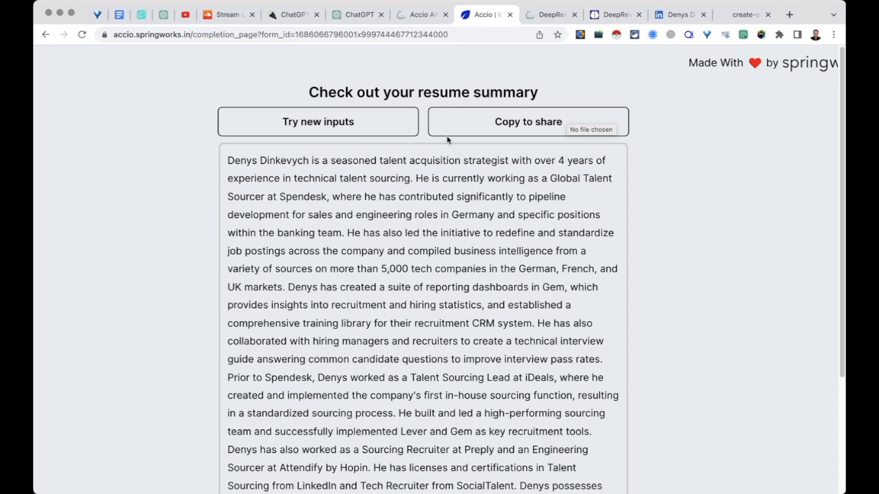
scroll(443, 180, down, 1)
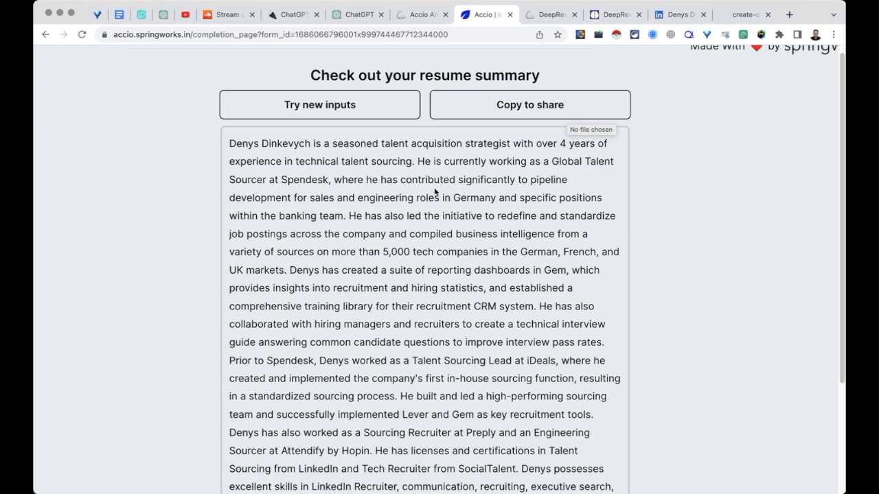
- Back in ChatGPT, scroll up the resume-tools conversation, then start a new chat with the sidebar hidden
click(354, 14)
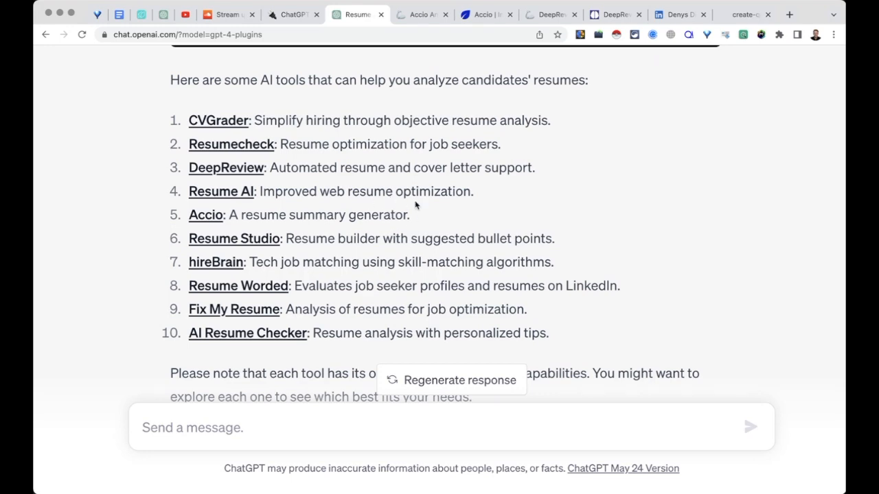
scroll(415, 205, up, 2)
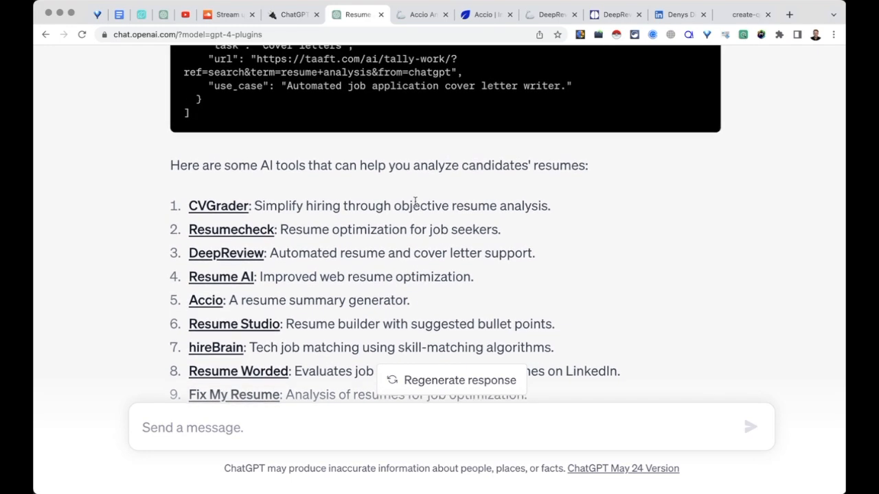
scroll(415, 200, up, 15)
scroll(416, 200, up, 2)
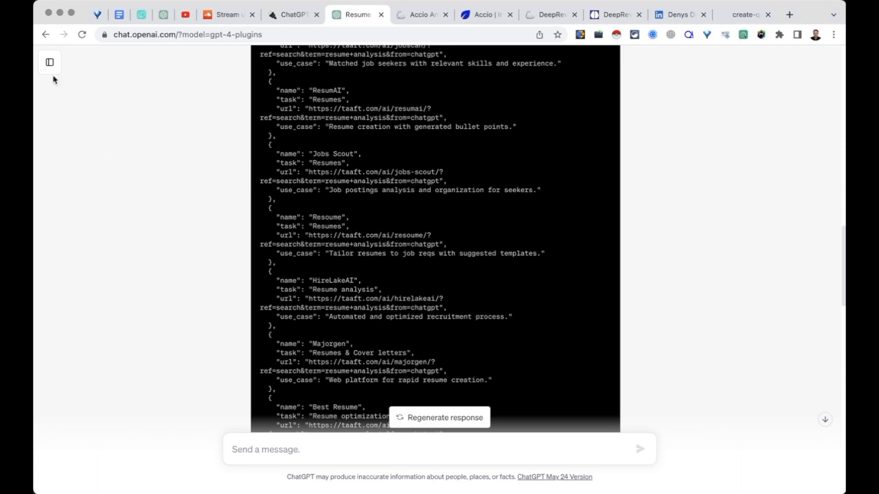
click(49, 63)
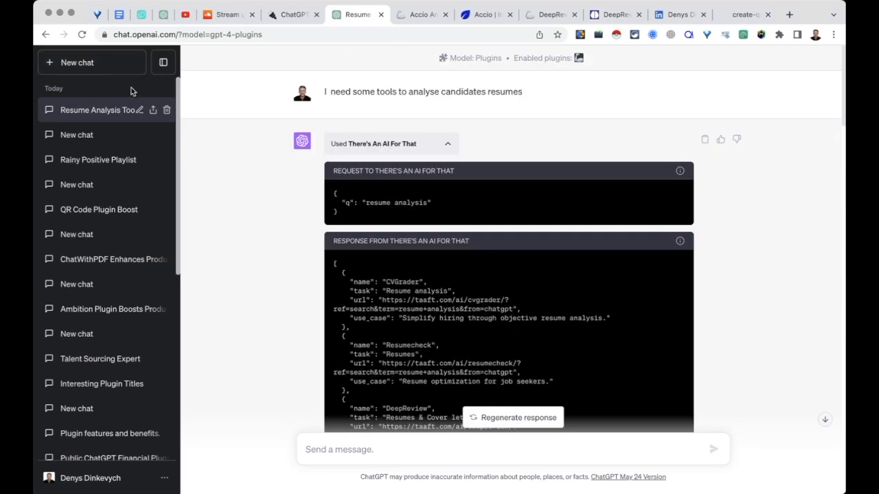
click(112, 62)
click(163, 62)
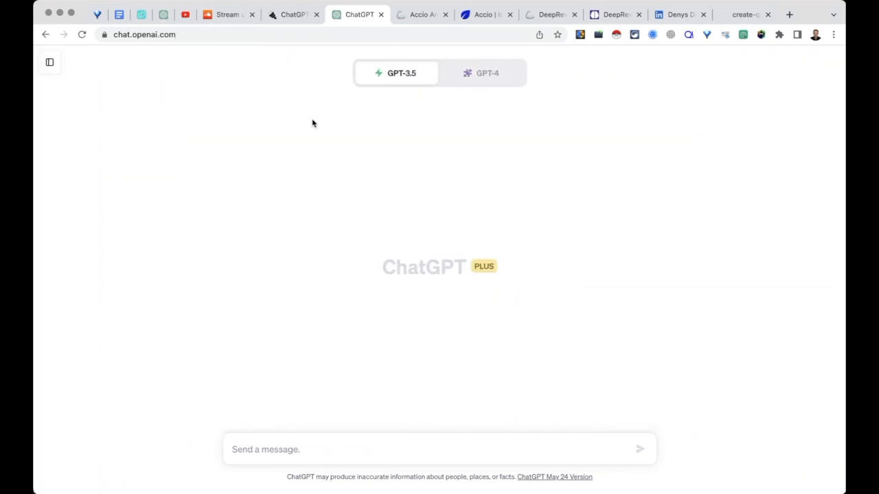